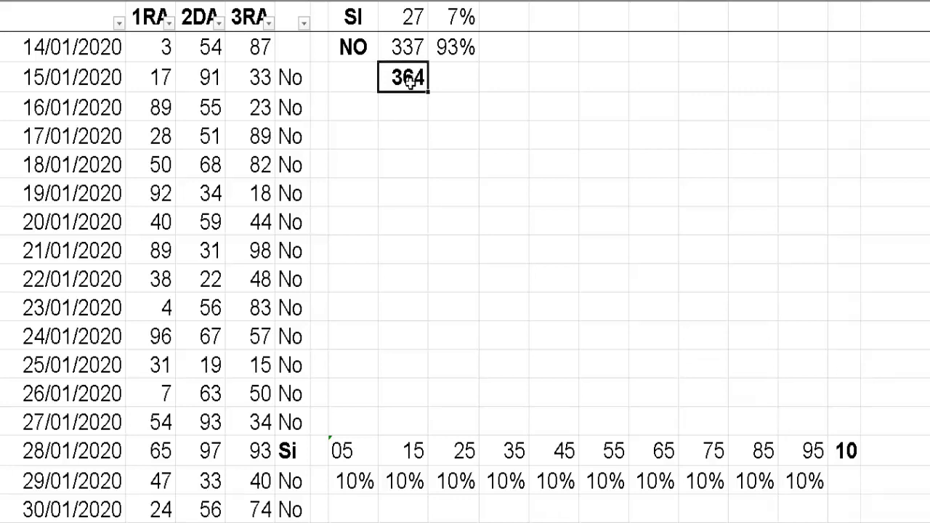
# Step: Review the total below the SI and NO counts and the daily No marks from 15/01/2020 onward
pyautogui.click(401, 129)
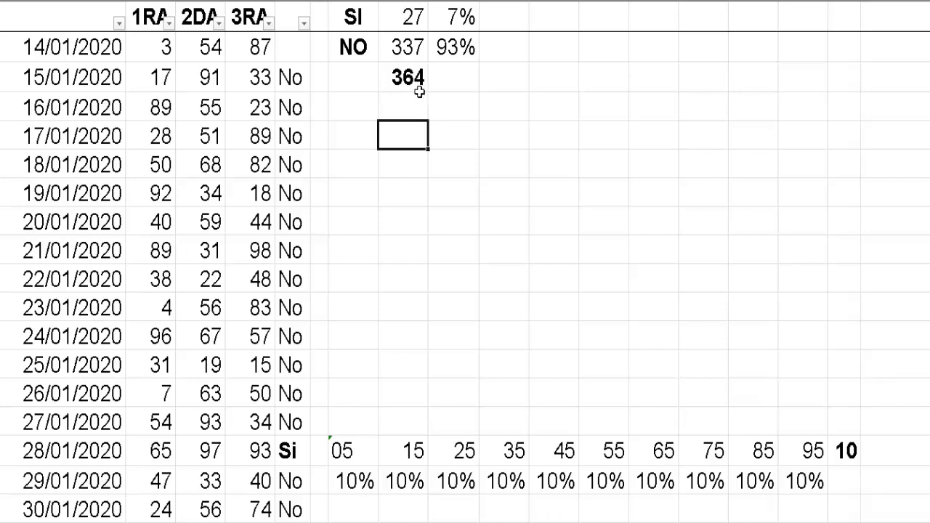
pyautogui.click(550, 218)
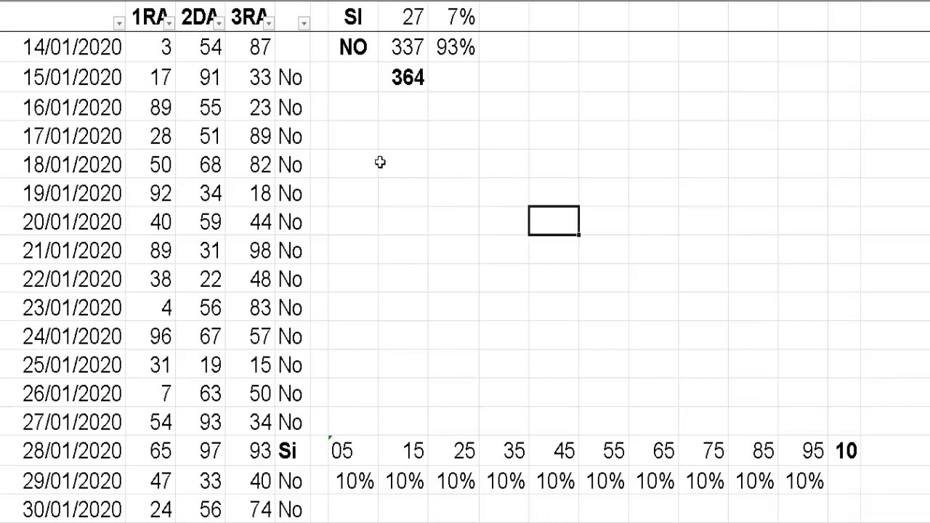
pyautogui.click(298, 80)
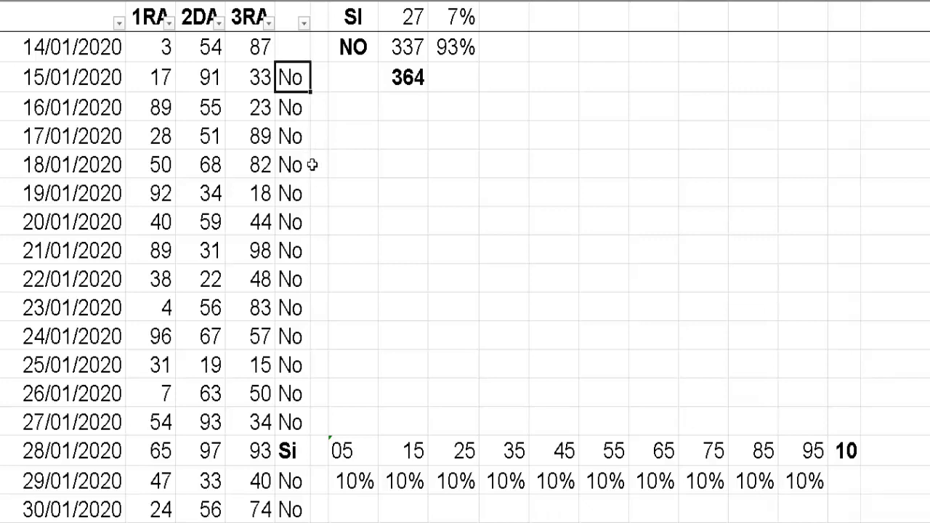
pyautogui.scroll(-2, 312, 165)
pyautogui.scroll(2, 312, 166)
pyautogui.scroll(-2, 322, 238)
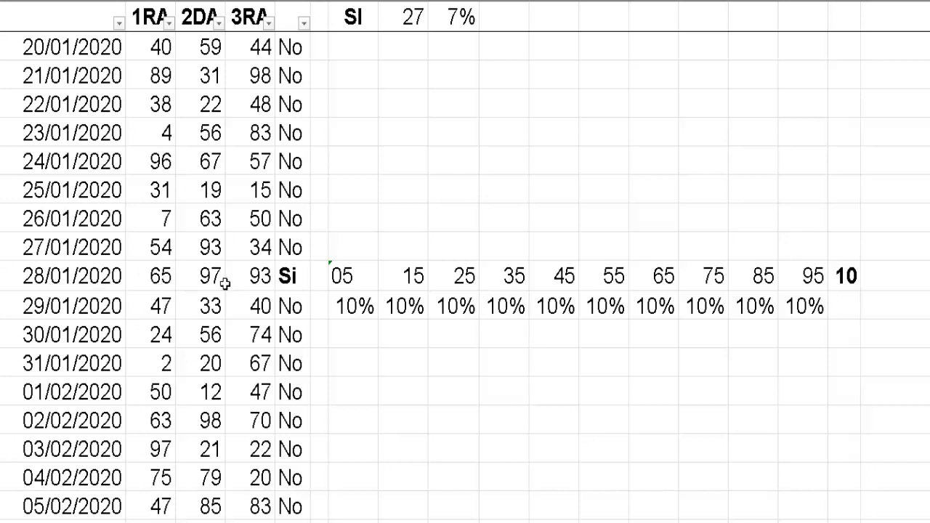
# Step: Examine the 28/01/2020 row marked Si, comparing its 1RA number with the one for 27/01/2020
pyautogui.click(289, 277)
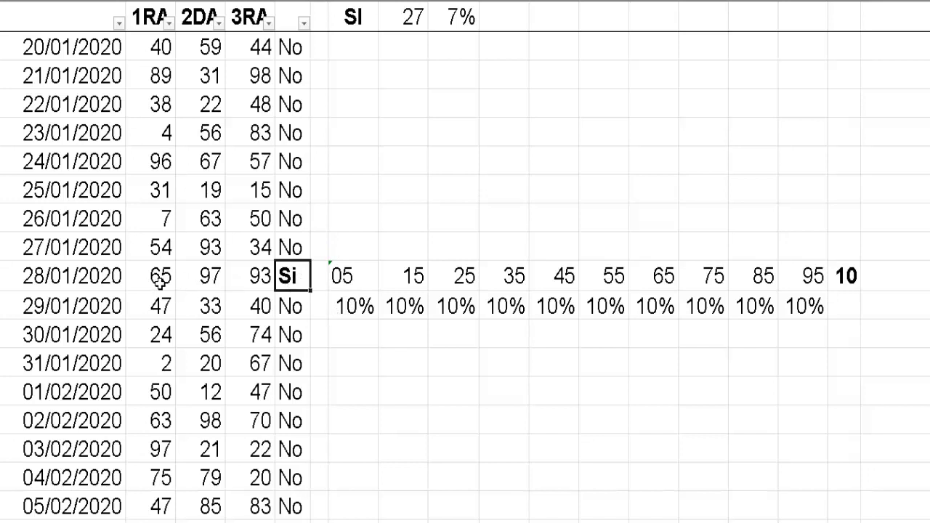
pyautogui.click(92, 280)
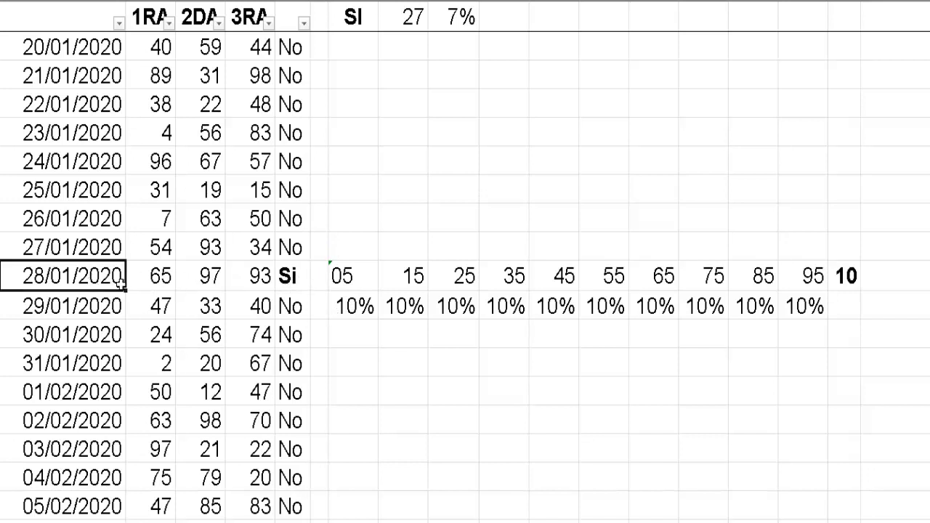
pyautogui.click(158, 288)
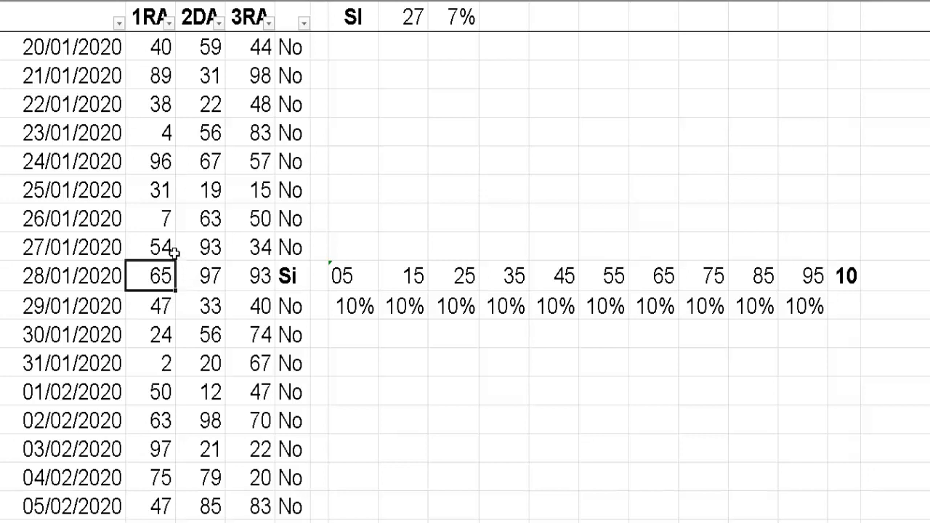
pyautogui.moveTo(173, 246); pyautogui.dragTo(167, 272)
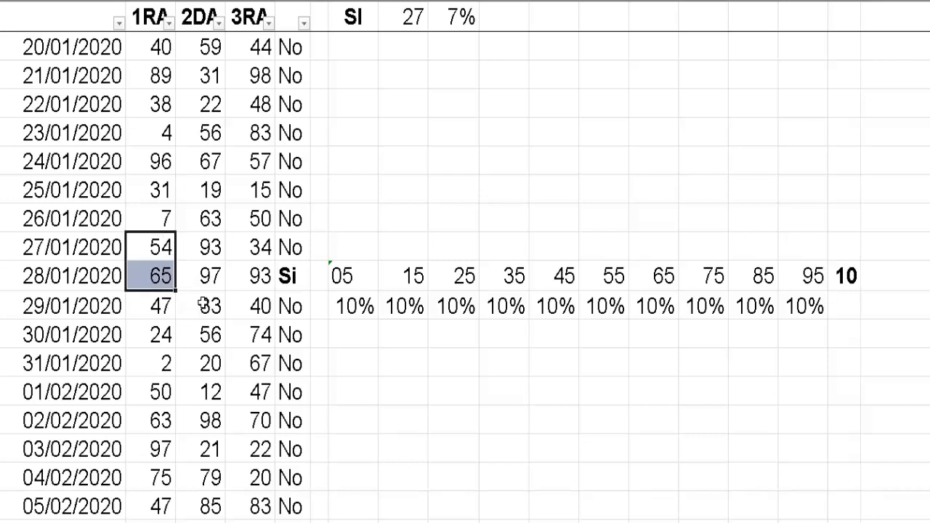
pyautogui.click(292, 277)
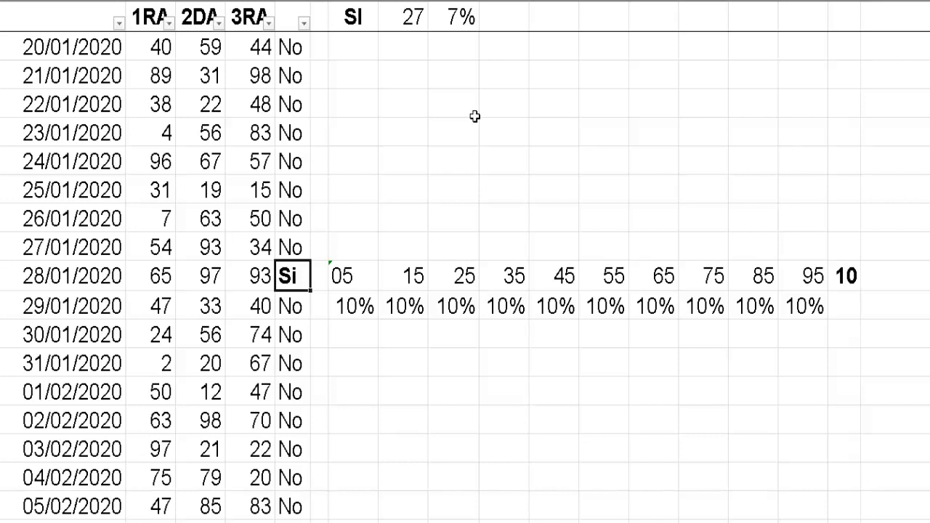
# Step: Compare the NO percentage and overall total with the run of No marks leading up to the Si on 28/01/2020
pyautogui.scroll(2, 480, 105)
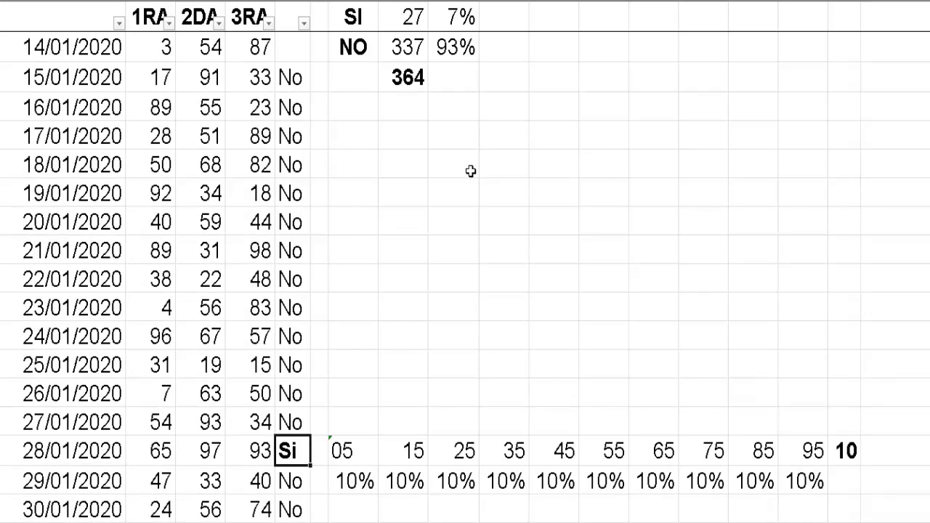
pyautogui.click(459, 57)
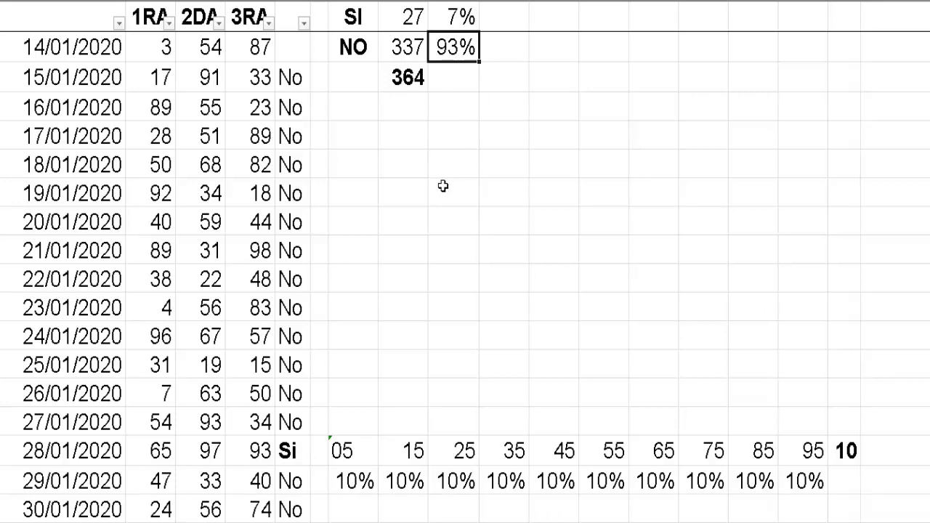
pyautogui.click(352, 27)
pyautogui.moveTo(290, 80); pyautogui.dragTo(292, 305)
pyautogui.moveTo(295, 134); pyautogui.dragTo(294, 221)
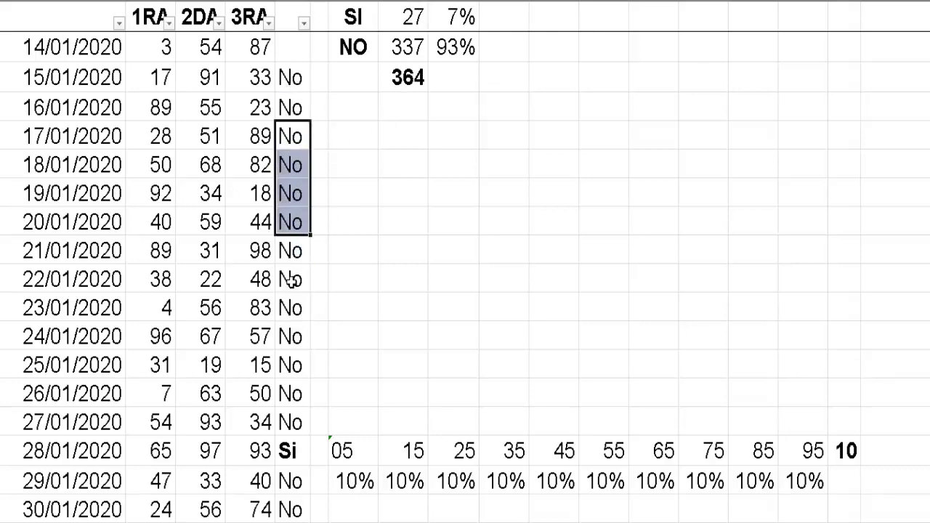
pyautogui.scroll(-1, 315, 295)
pyautogui.click(291, 363)
pyautogui.scroll(1, 345, 291)
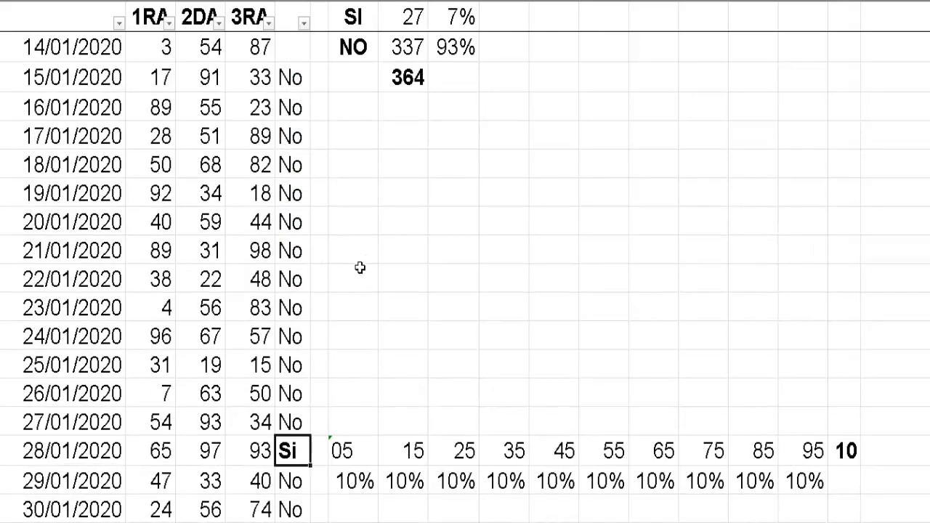
pyautogui.click(360, 52)
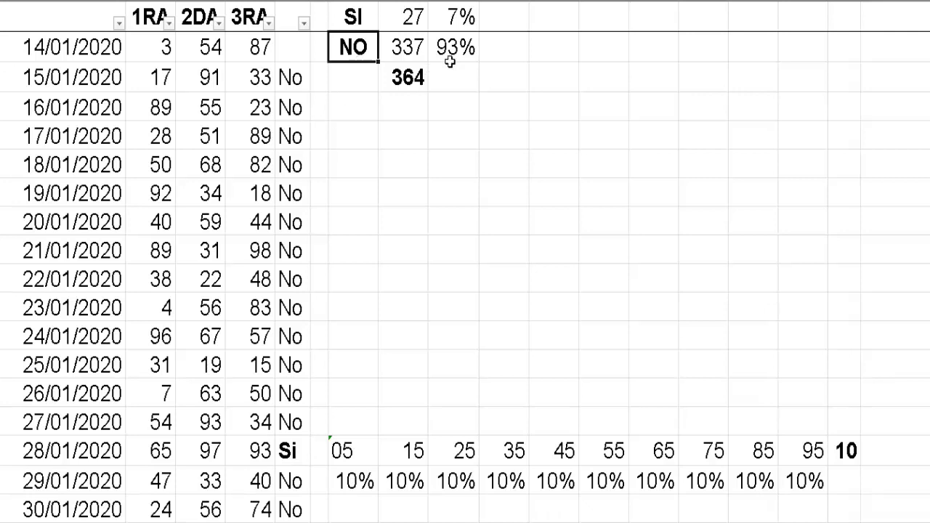
pyautogui.click(420, 88)
pyautogui.click(456, 57)
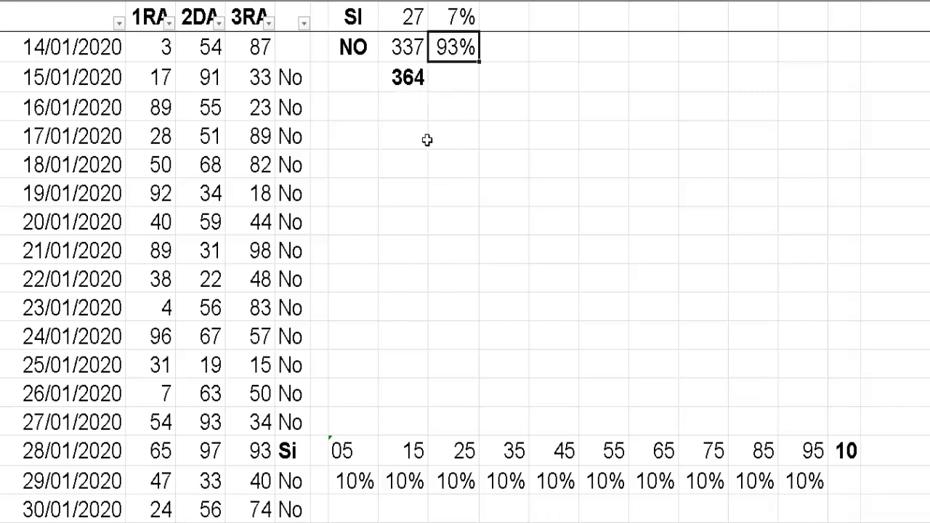
pyautogui.click(412, 83)
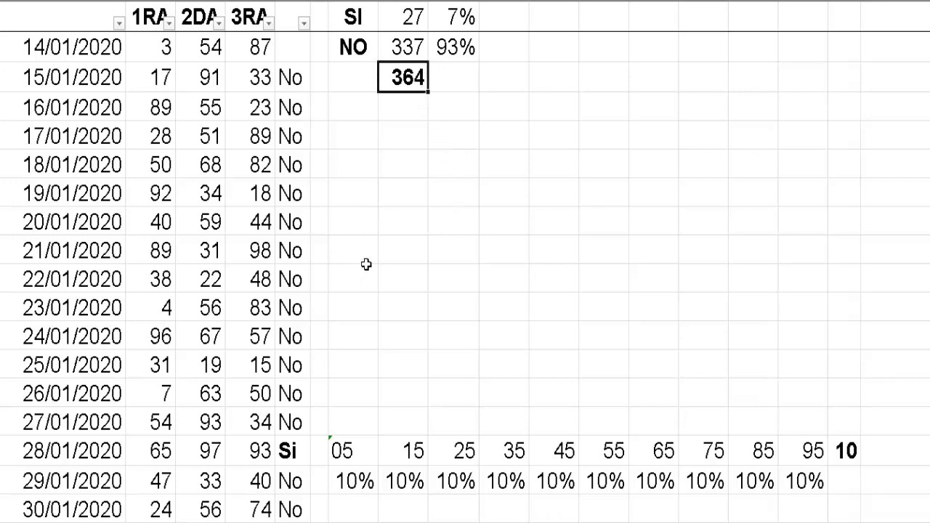
pyautogui.click(456, 56)
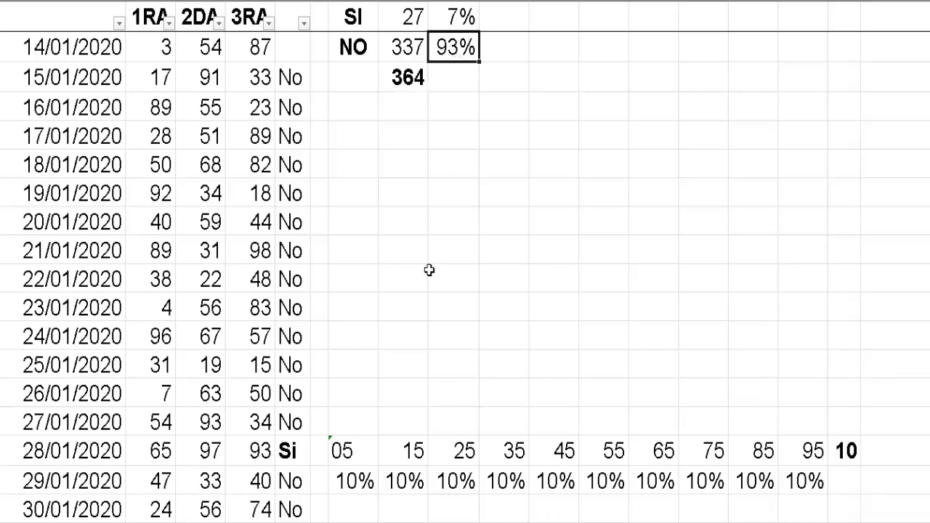
# Step: Check the 1RA numbers of 27/01/2020 and 28/01/2020, and inspect the adjacent numbers ending in 5 from 05 to 45
pyautogui.scroll(-1, 395, 251)
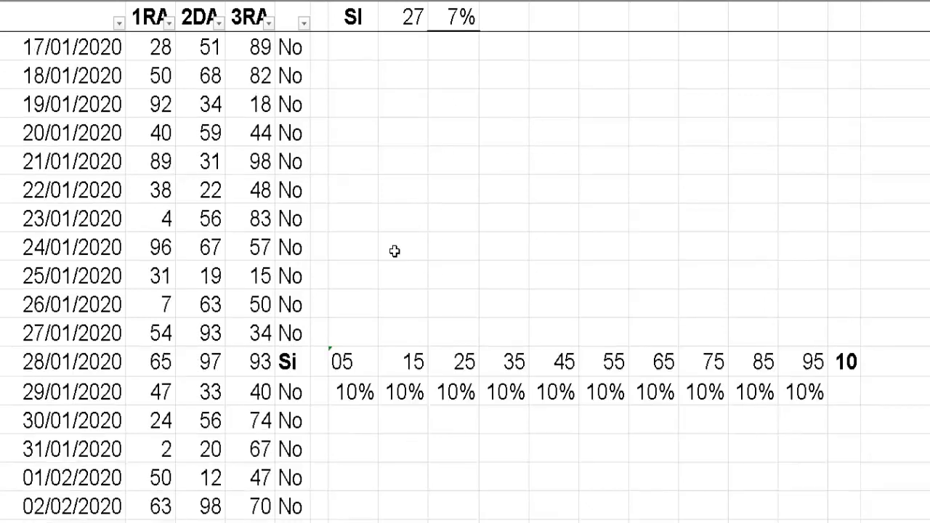
pyautogui.click(167, 371)
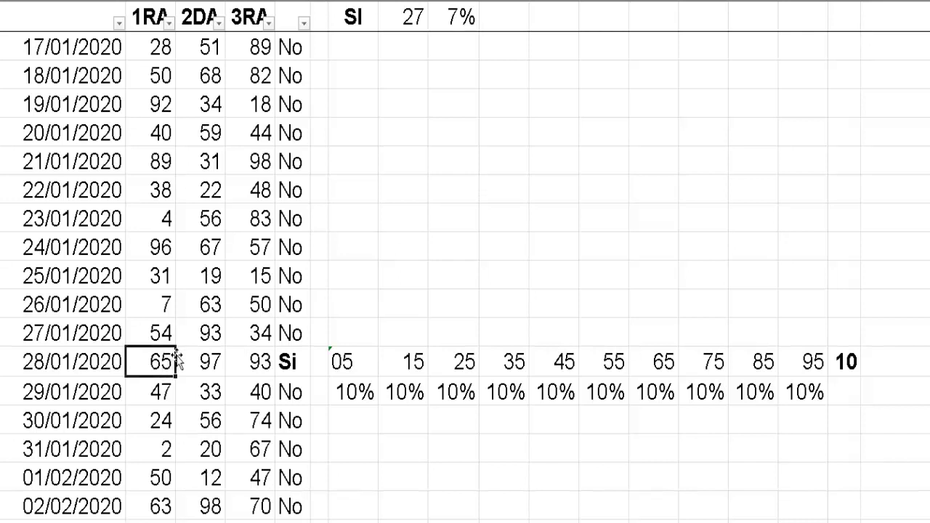
pyautogui.click(173, 340)
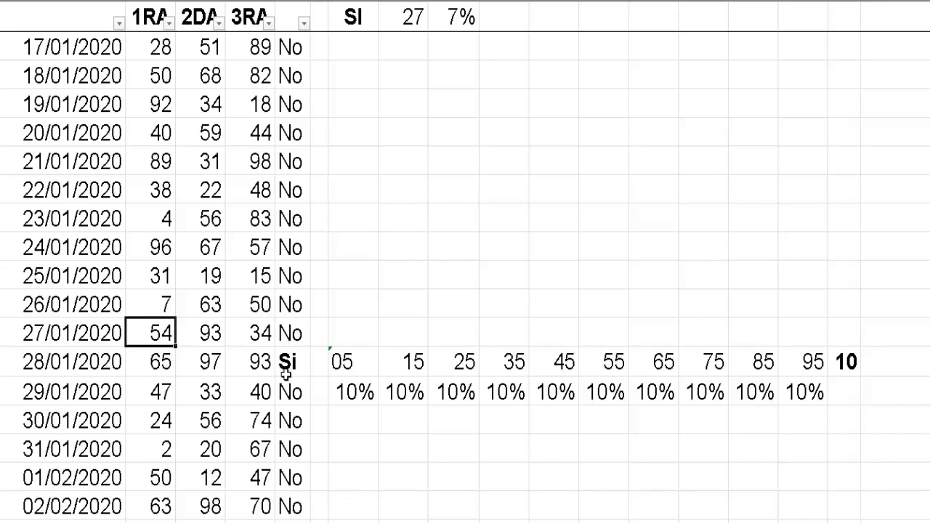
pyautogui.click(173, 372)
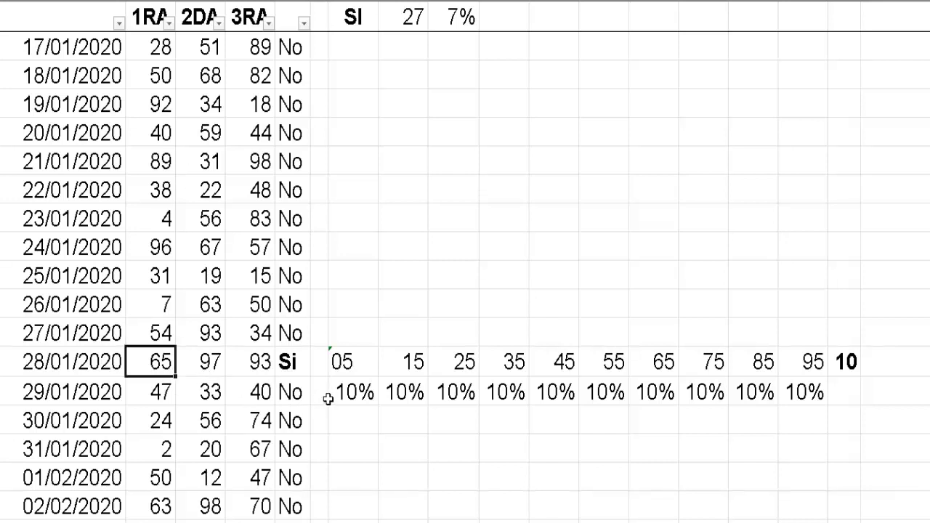
pyautogui.click(352, 370)
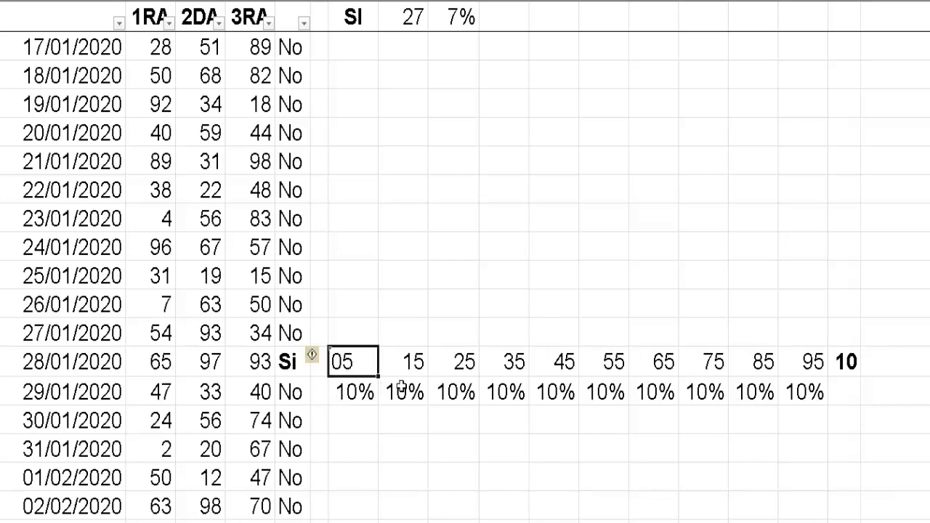
pyautogui.click(403, 374)
pyautogui.click(458, 369)
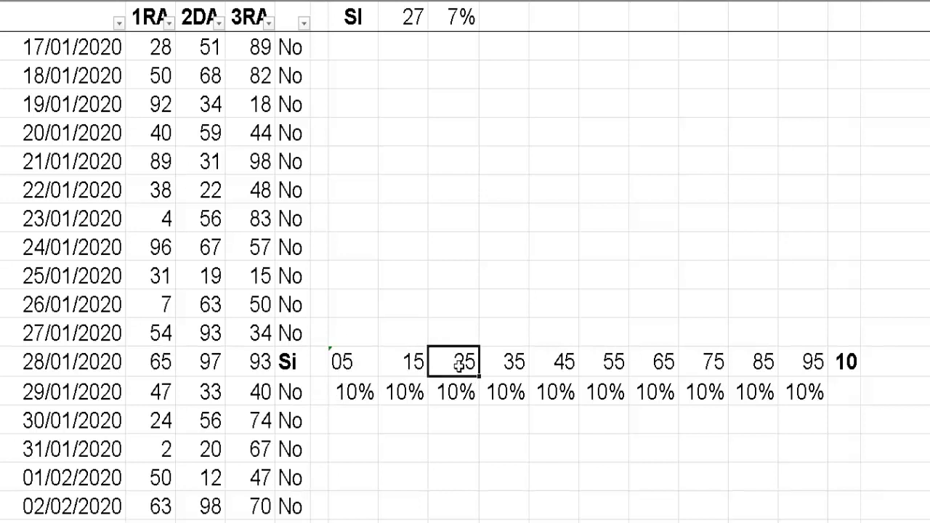
pyautogui.click(508, 372)
pyautogui.click(555, 372)
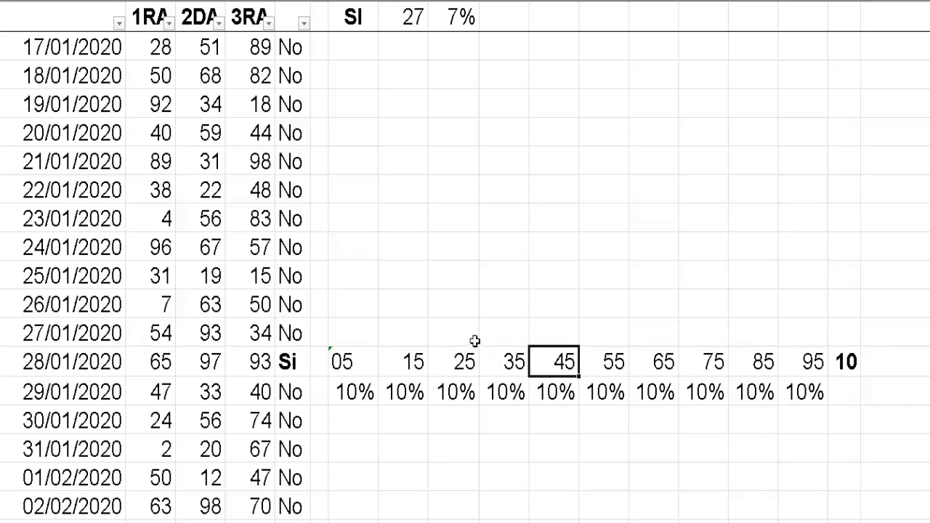
# Step: Relate the NO percentage to the consecutive 1RA numbers of 27/01/2020 and 28/01/2020
pyautogui.scroll(1, 473, 340)
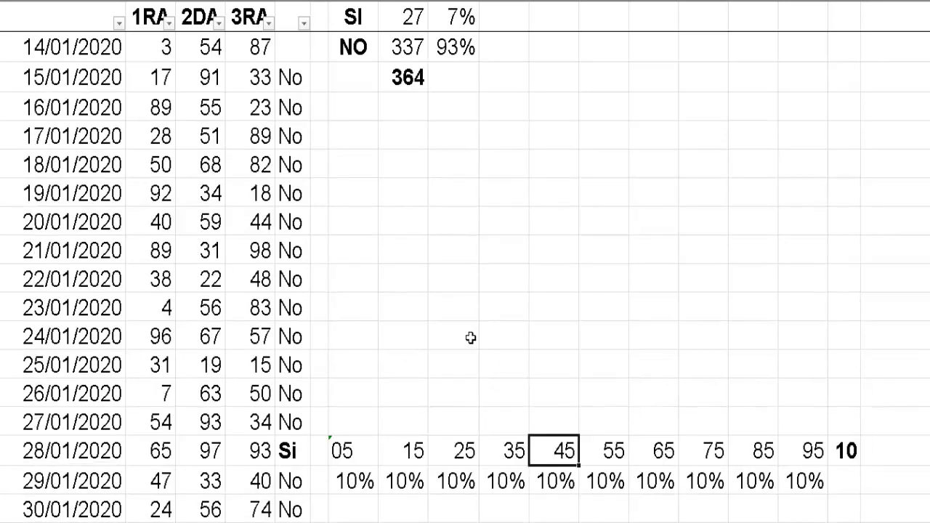
pyautogui.click(453, 53)
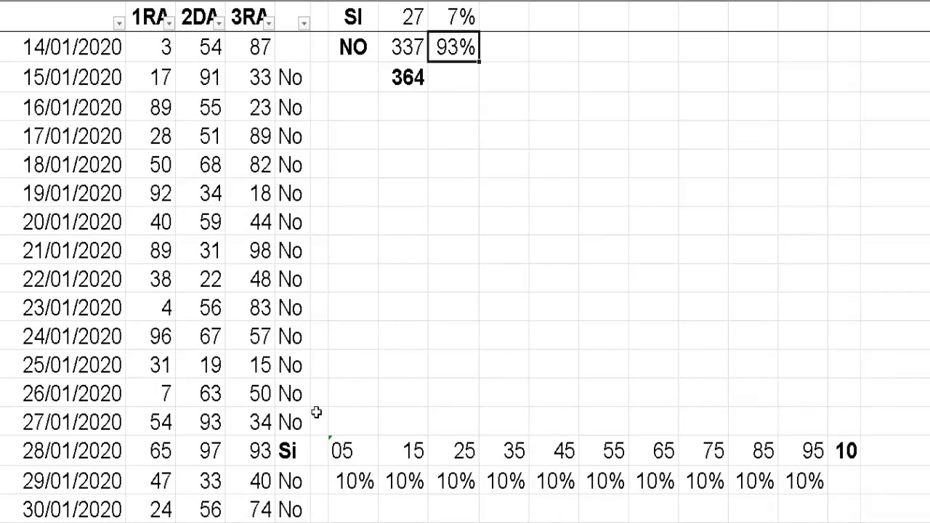
pyautogui.moveTo(169, 430); pyautogui.dragTo(164, 466)
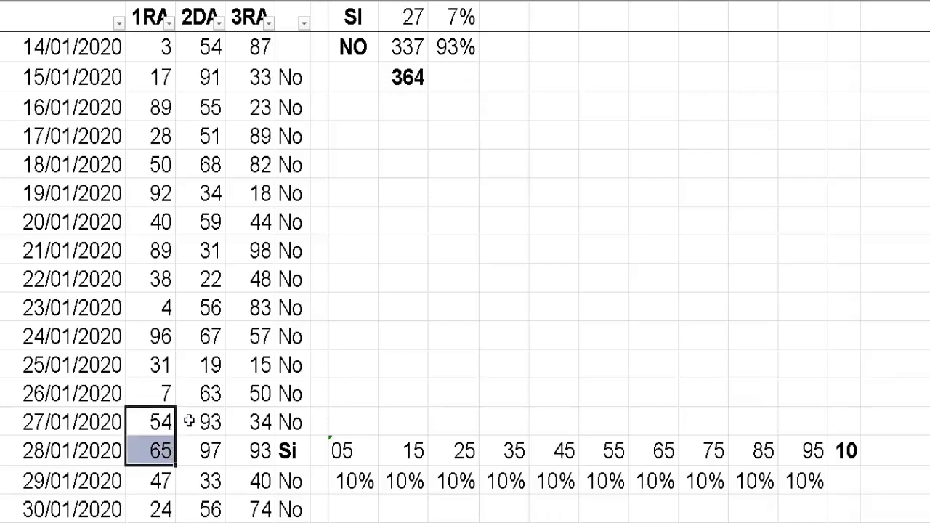
pyautogui.click(165, 453)
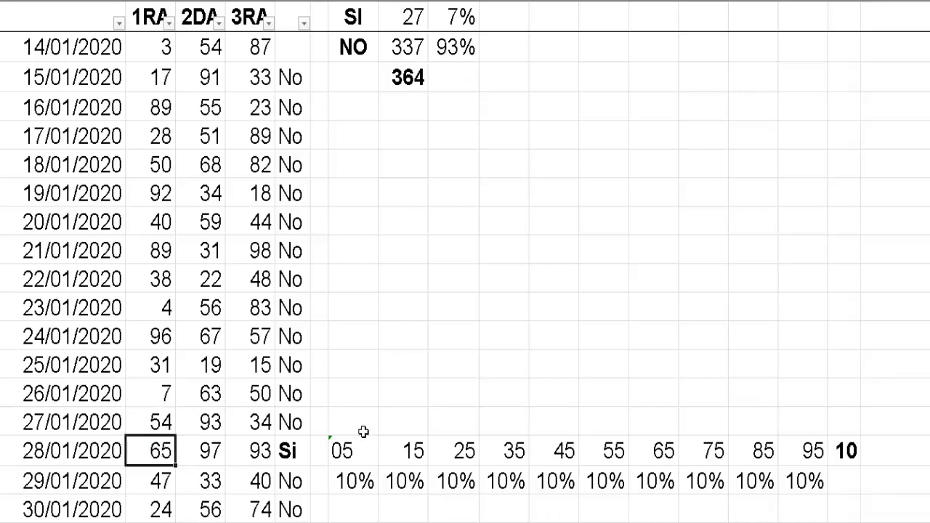
pyautogui.click(452, 57)
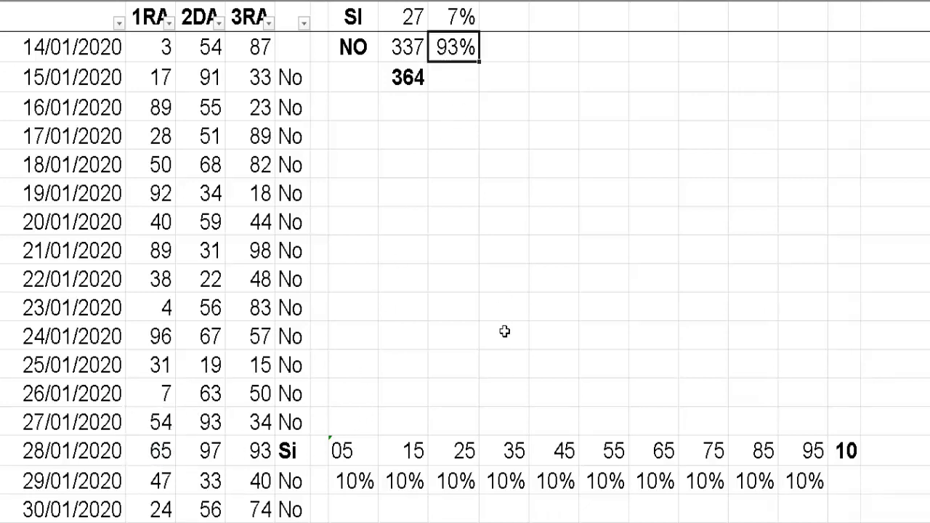
# Step: Compare the 27/01/2020 and 28/01/2020 1RA numbers with the 15 in the list of numbers ending in 5
pyautogui.scroll(-1, 498, 338)
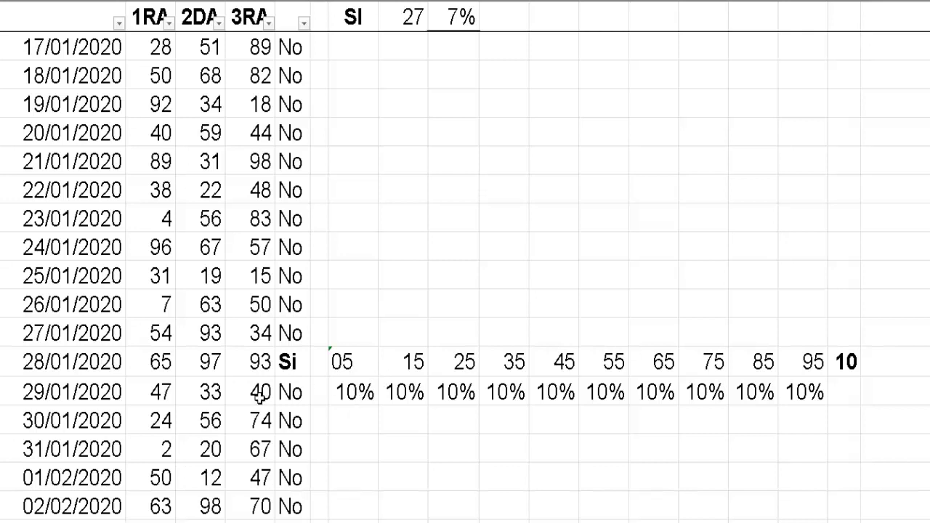
pyautogui.moveTo(167, 339); pyautogui.dragTo(167, 365)
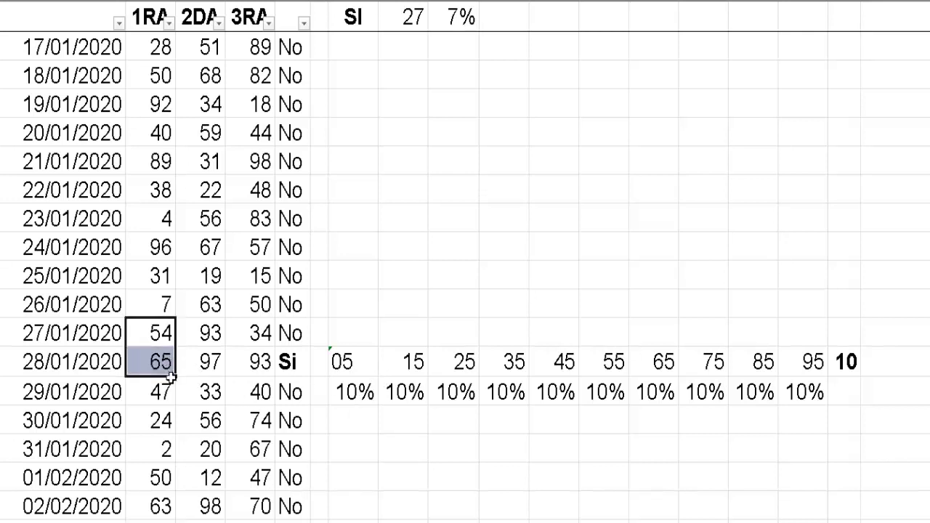
pyautogui.click(172, 346)
pyautogui.click(172, 352)
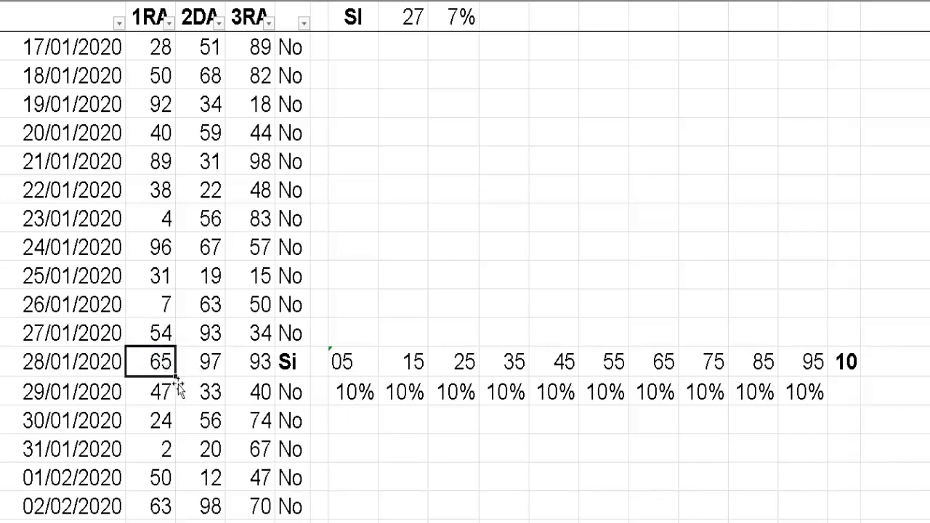
pyautogui.click(173, 340)
pyautogui.click(168, 371)
pyautogui.click(421, 368)
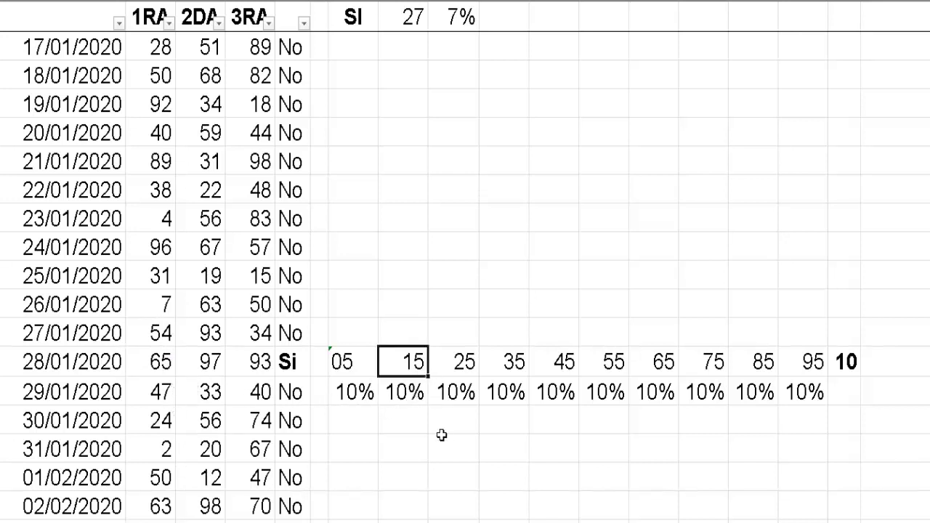
pyautogui.click(170, 370)
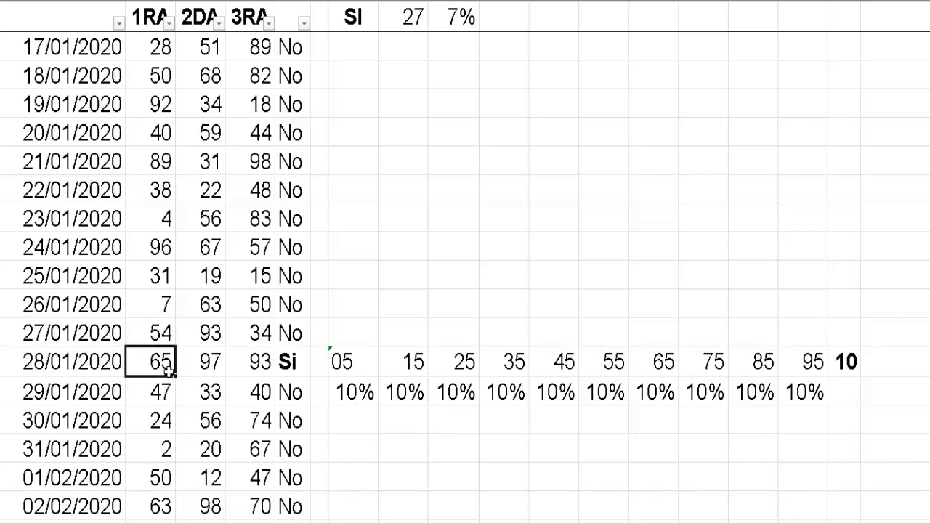
pyautogui.click(408, 367)
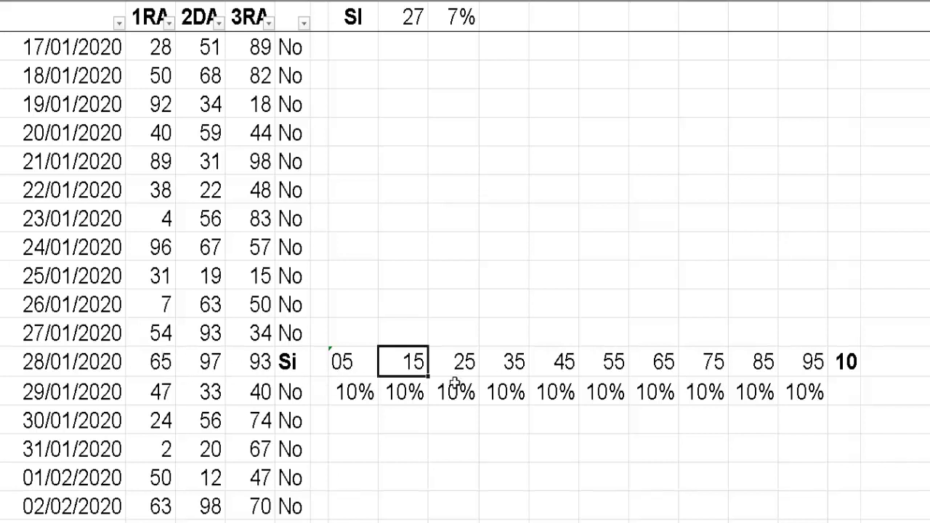
# Step: Find the February 2020 Si results that follow 28/01/2020 and check the 1RA numbers of 09/02/2020 and 10/02/2020
pyautogui.scroll(-4, 332, 356)
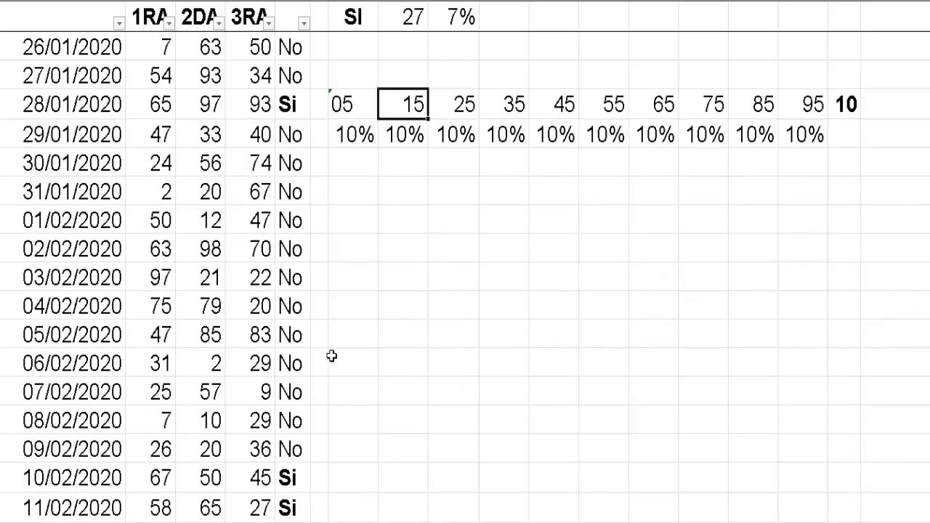
pyautogui.scroll(-3, 331, 356)
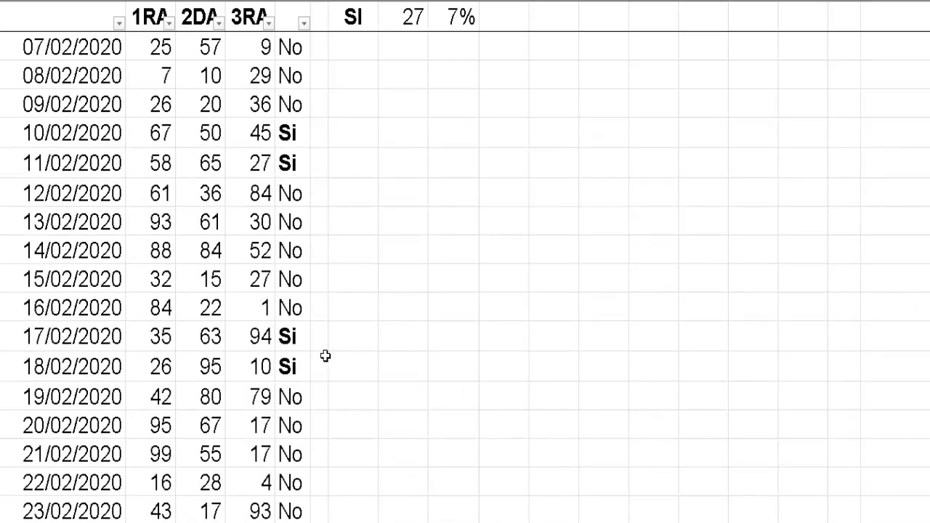
pyautogui.scroll(2, 326, 356)
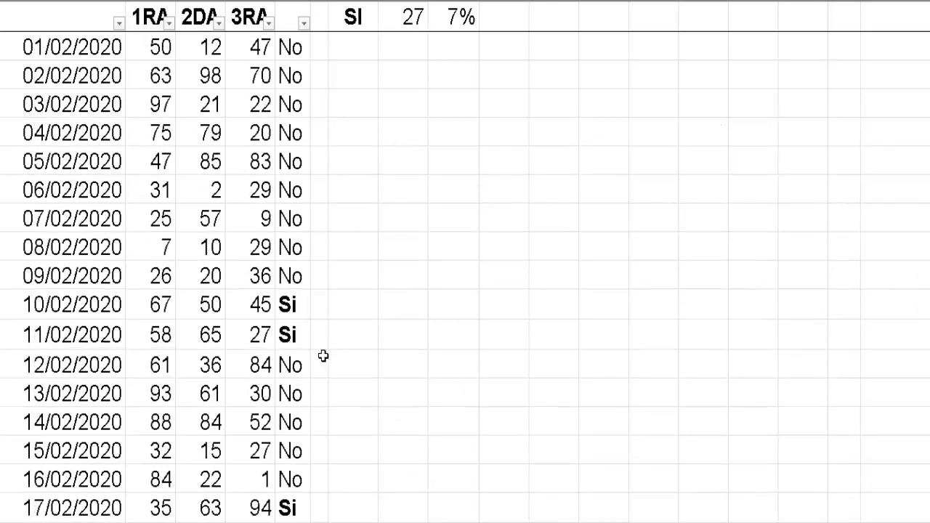
pyautogui.click(169, 284)
pyautogui.click(173, 300)
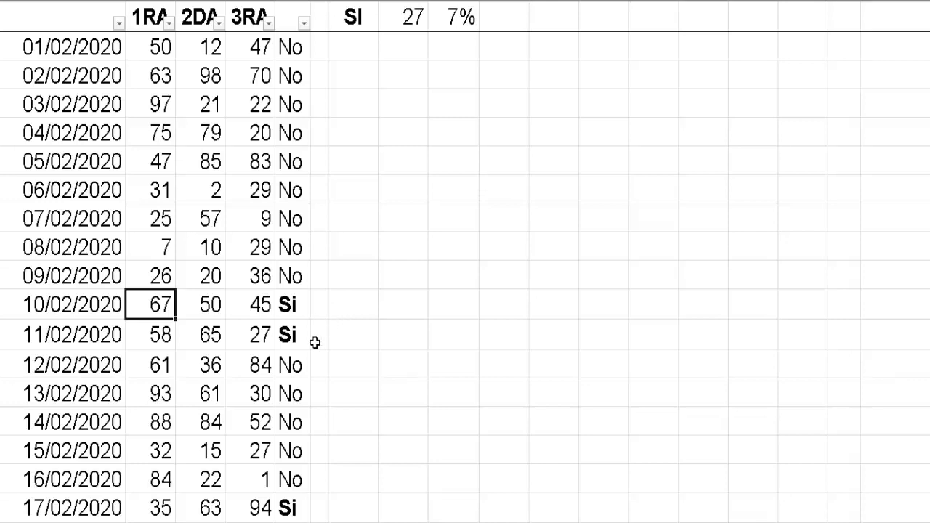
# Step: Review the overall NO percentage against the January run of No marks and the list of numbers ending in 5
pyautogui.scroll(6, 320, 335)
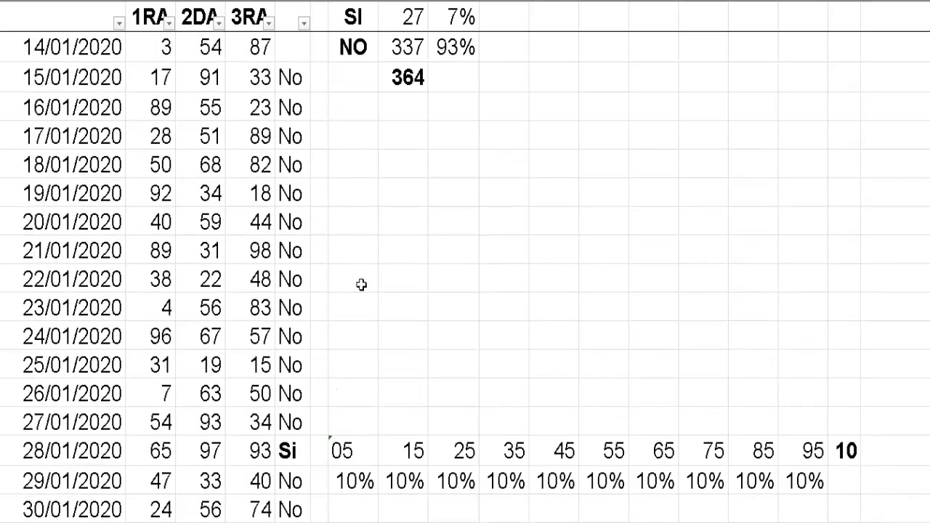
pyautogui.click(457, 59)
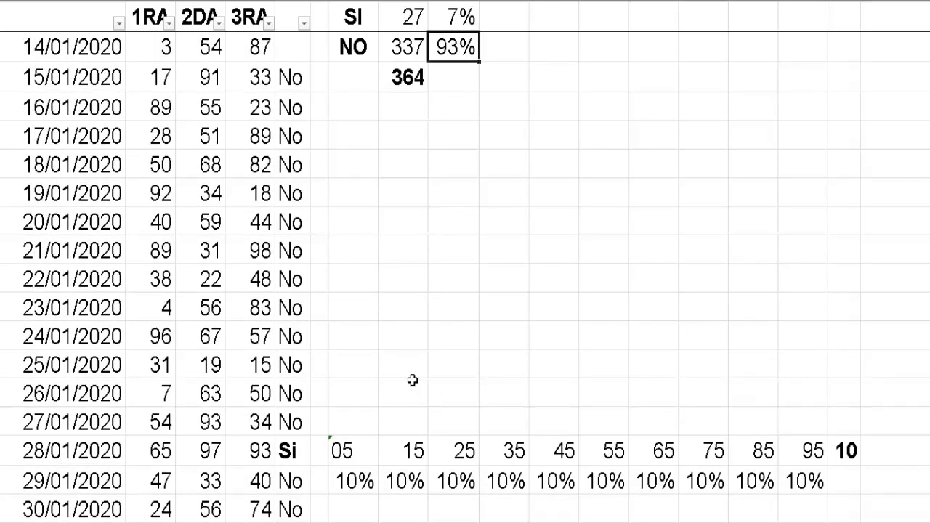
pyautogui.scroll(-1, 411, 380)
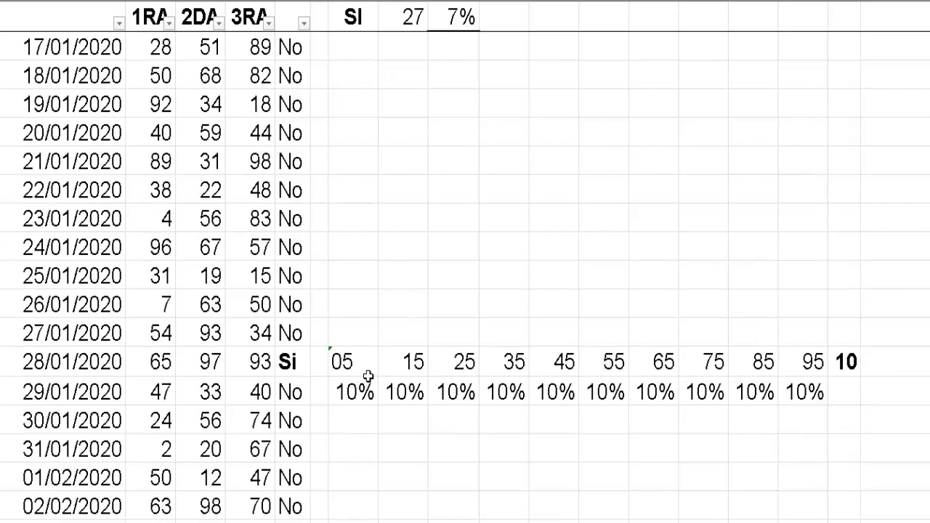
pyautogui.scroll(1, 399, 374)
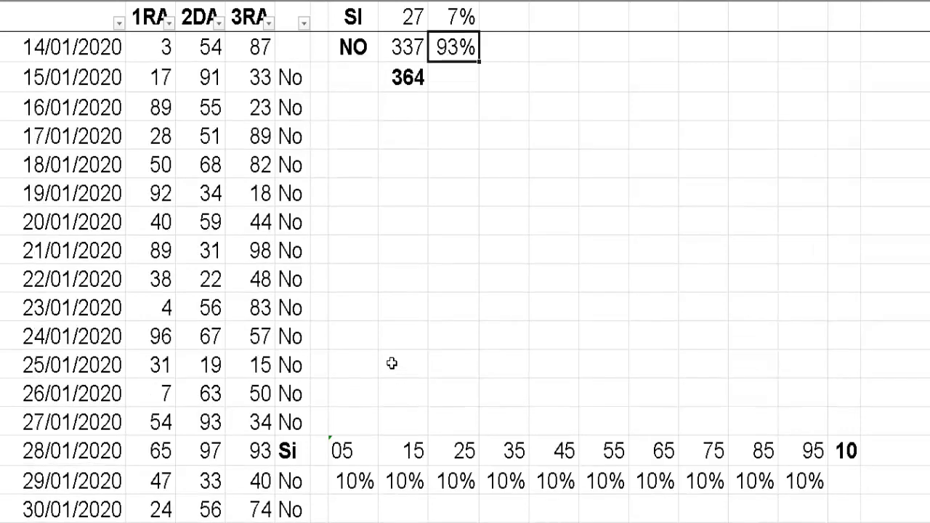
pyautogui.click(384, 331)
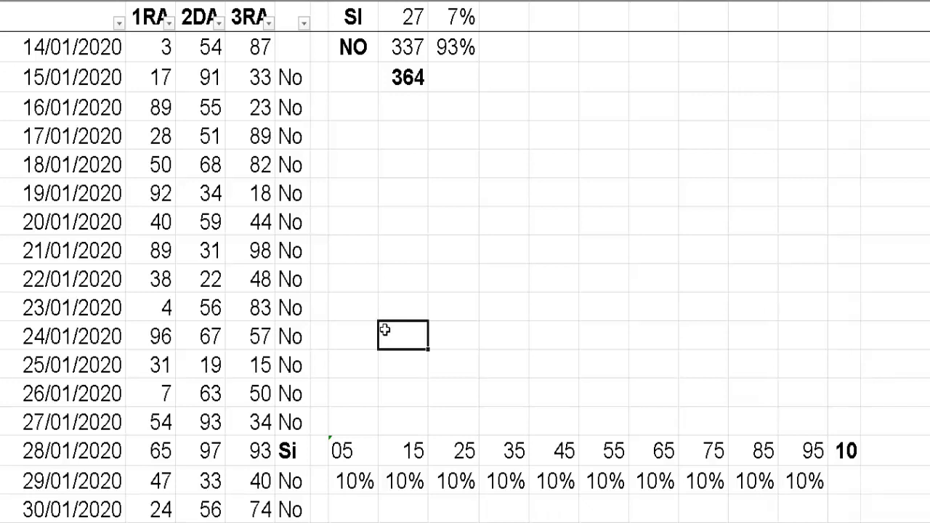
pyautogui.click(451, 244)
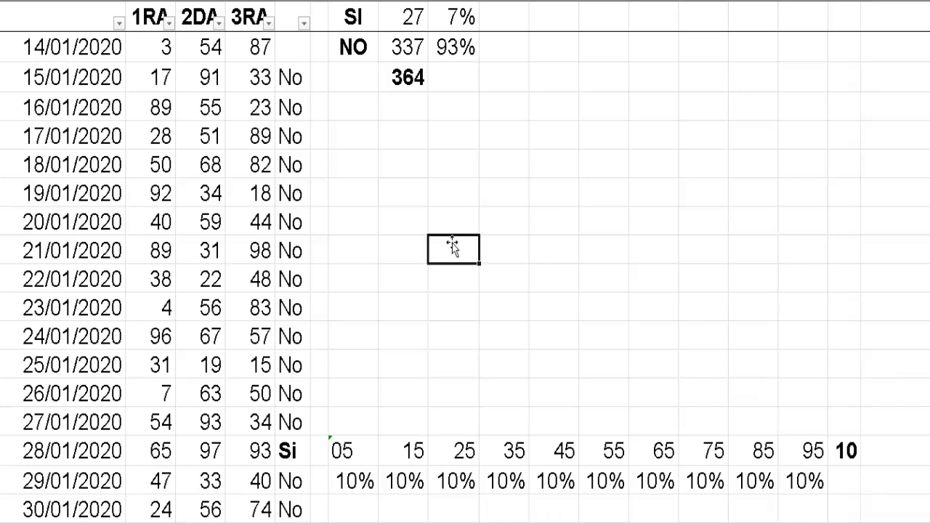